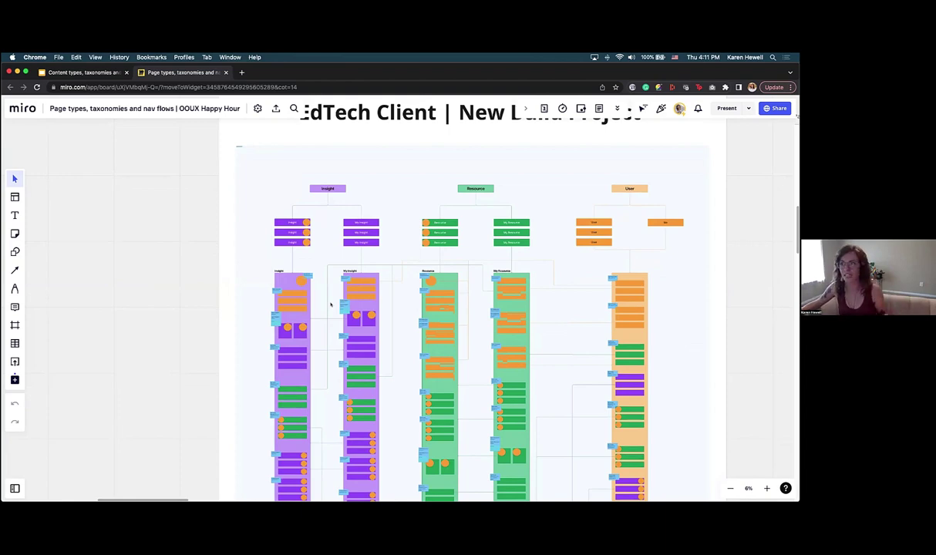
Examine the Insight page in the EdTech Client nav flow, including its relationship notes and nested User, Insight and Resource objects
scroll(330, 304, "left", 15)
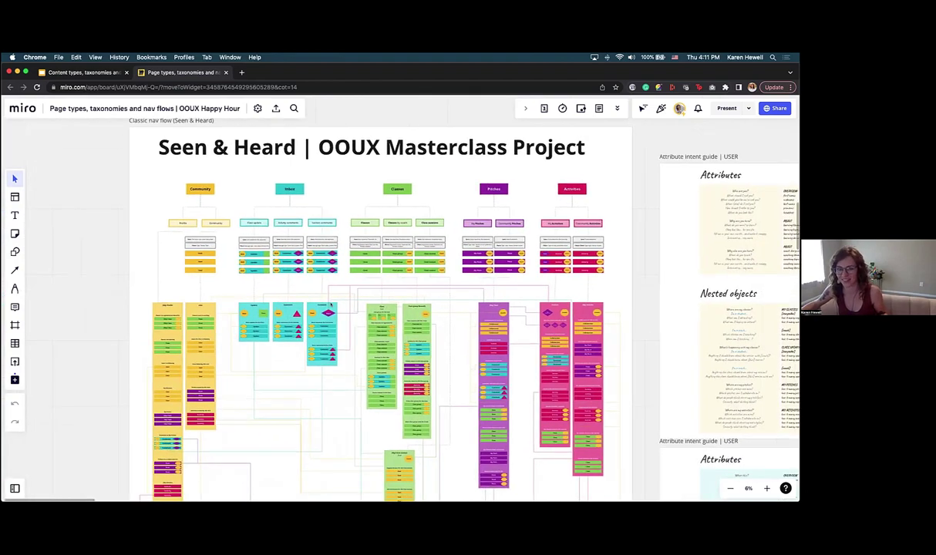
scroll(330, 306, "right", 15)
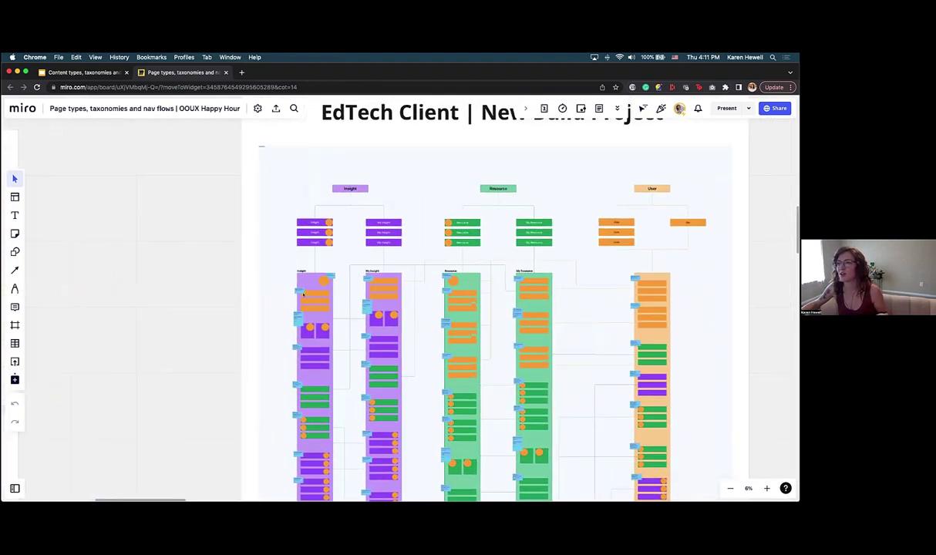
scroll(295, 311, "up", 10)
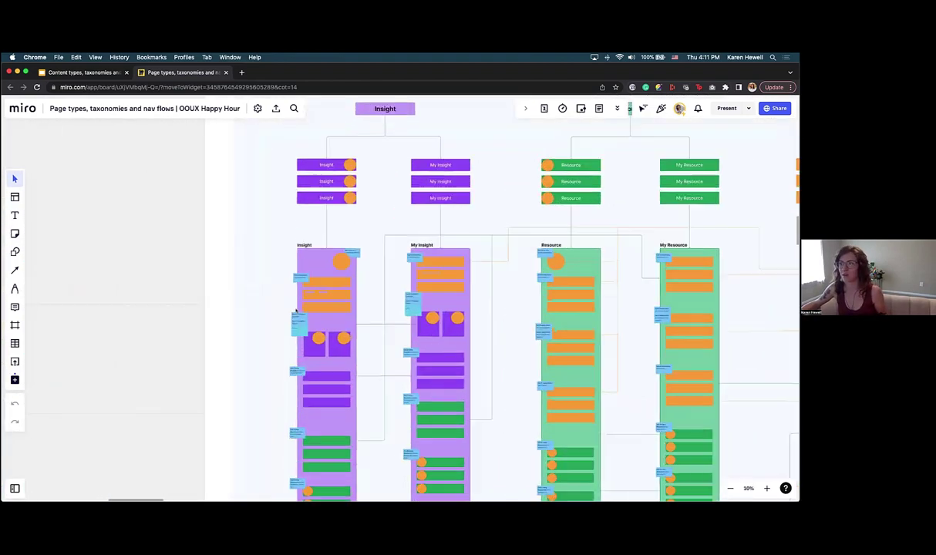
scroll(295, 311, "up", 2)
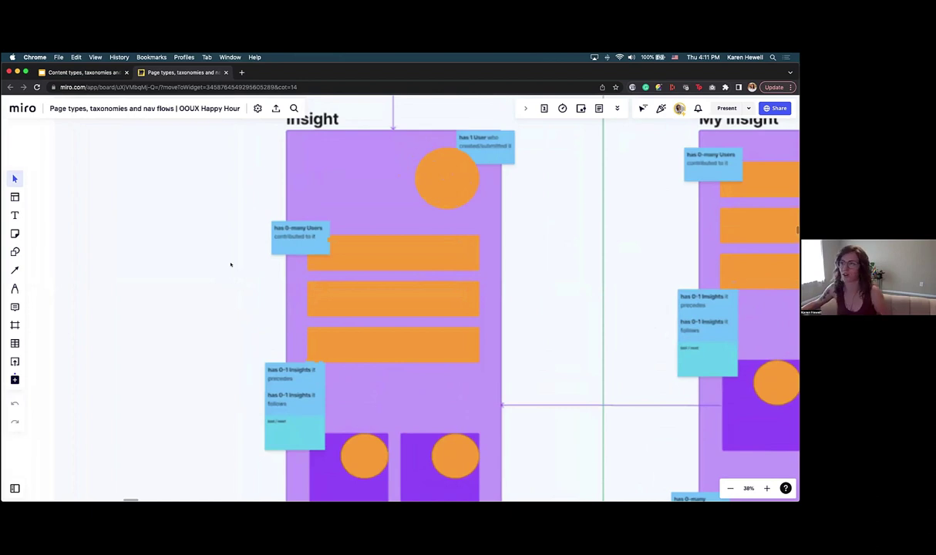
scroll(208, 277, "down", 3)
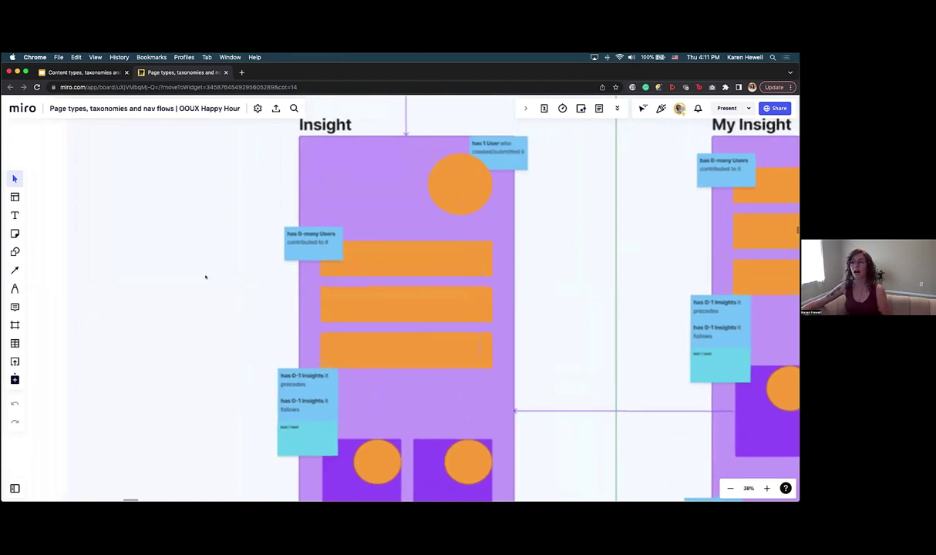
scroll(258, 289, "down", 3)
scroll(258, 288, "left", 3)
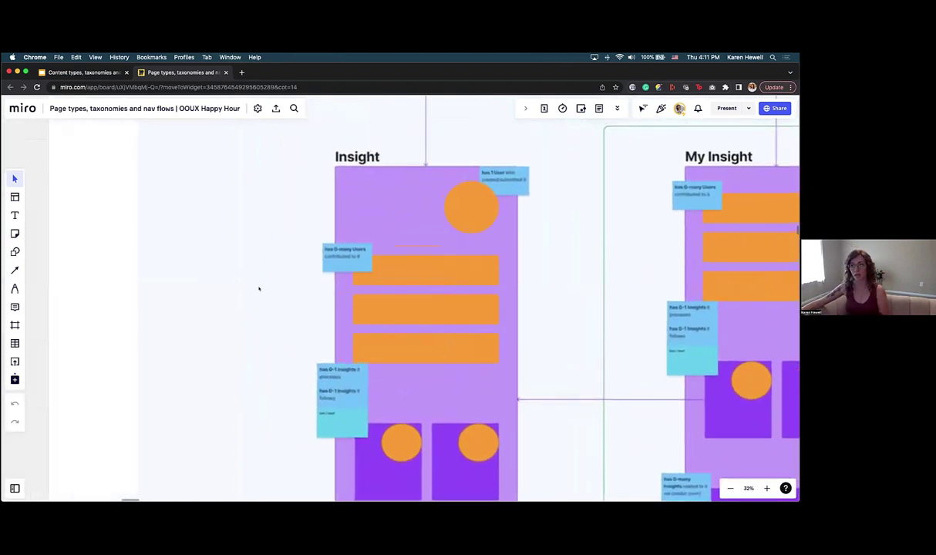
scroll(298, 322, "down", 2)
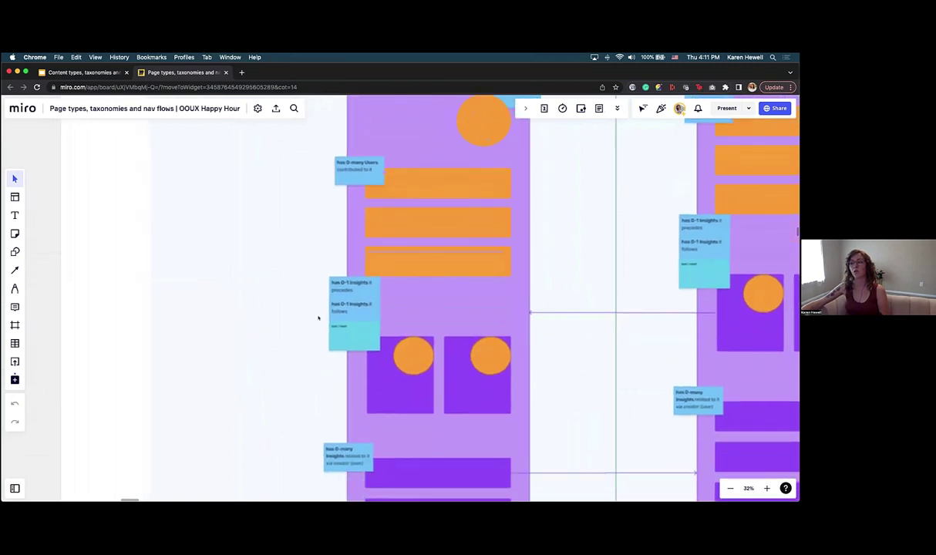
scroll(317, 318, "up", 2)
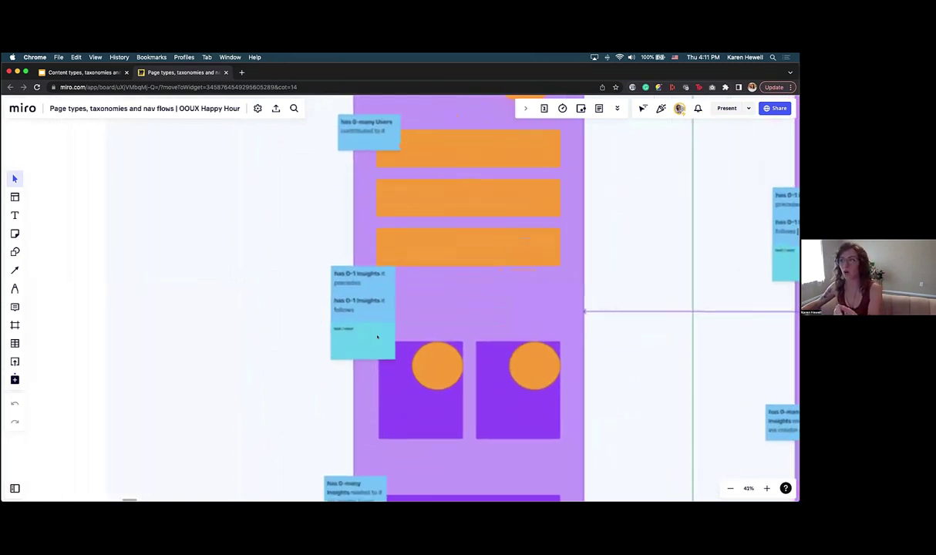
scroll(273, 324, "down", 4)
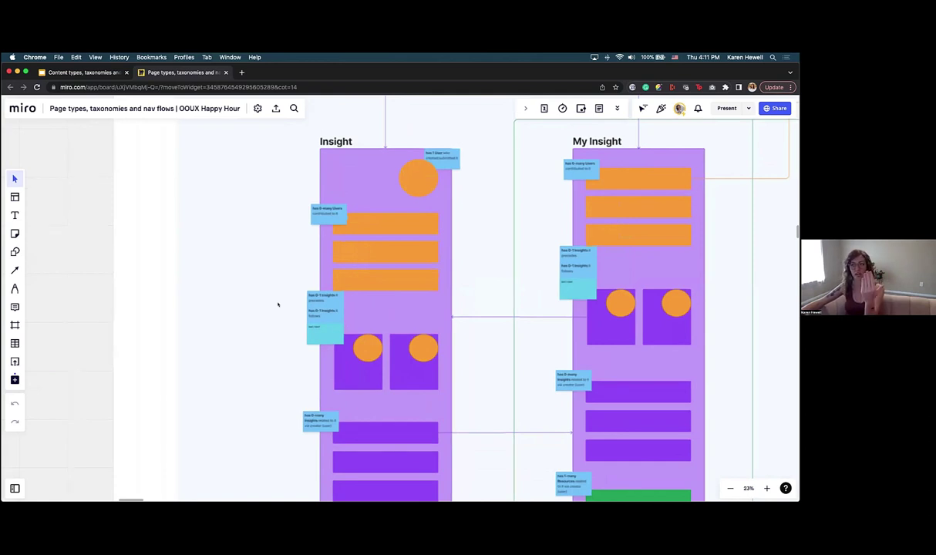
scroll(278, 304, "down", 5)
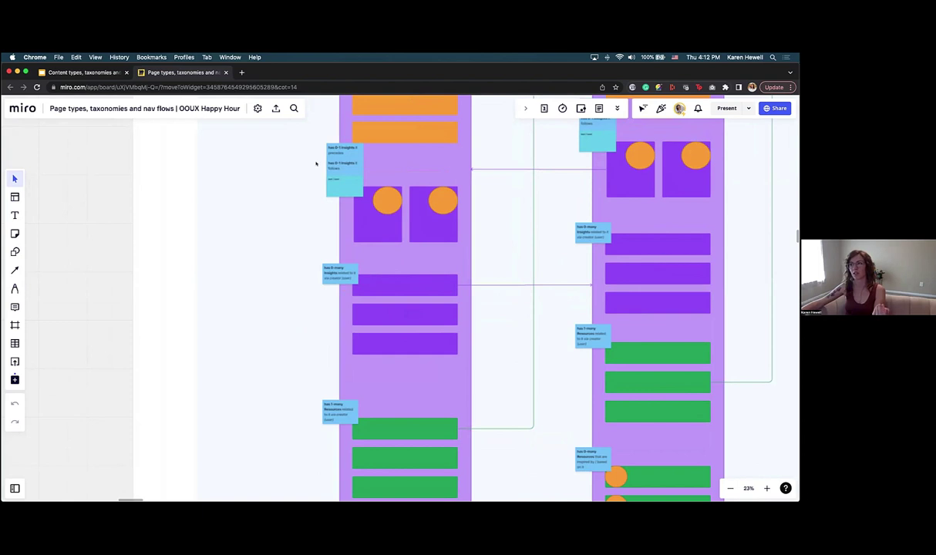
scroll(316, 163, "up", 2)
scroll(344, 165, "up", 3)
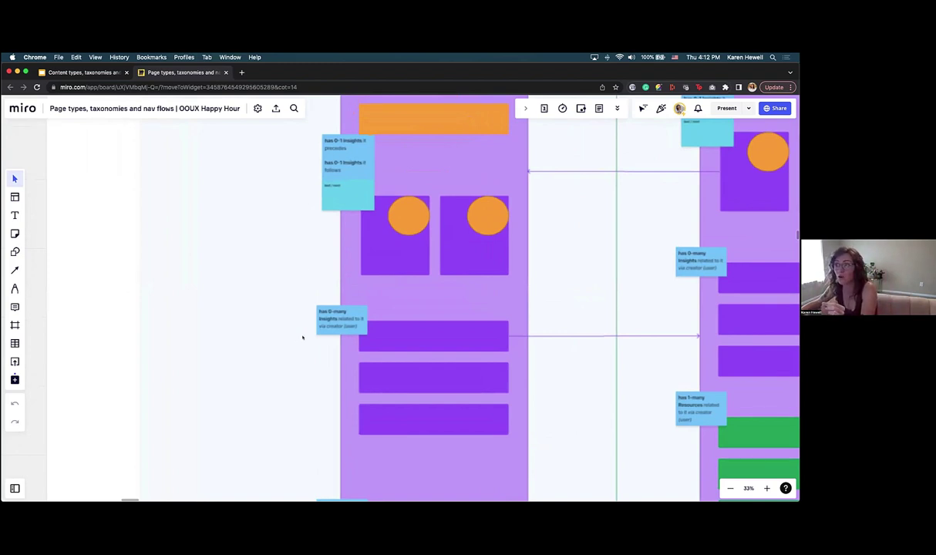
scroll(302, 337, "up", 2)
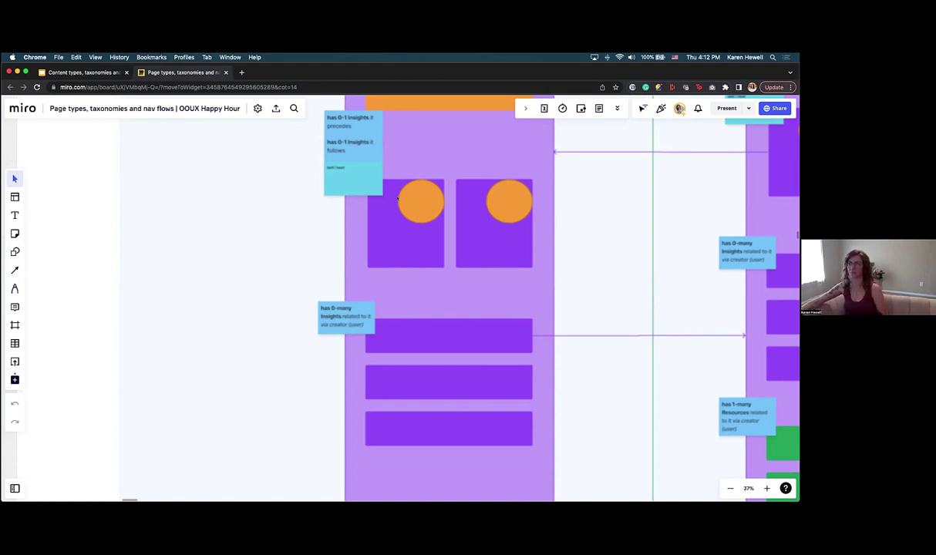
left_click(398, 199)
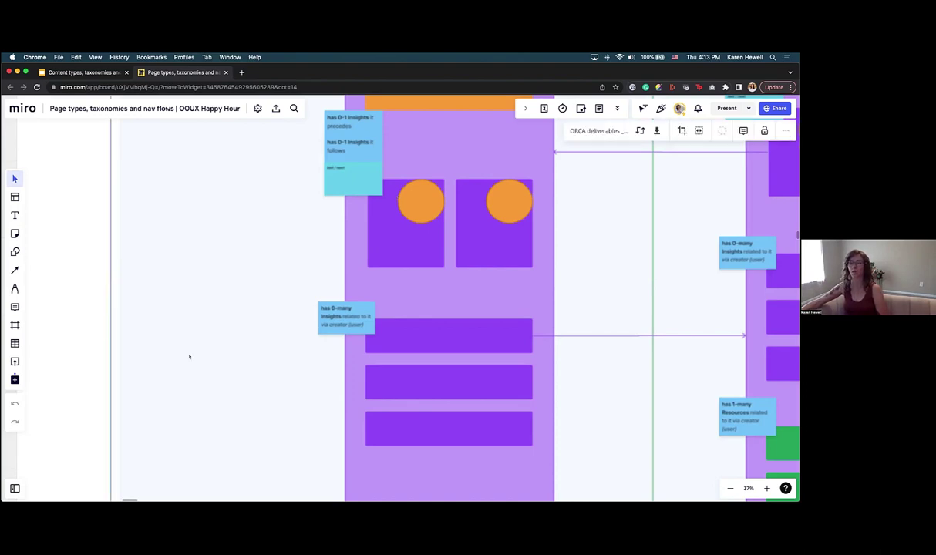
Examine the overall structure of the Page strategy + purpose flow frame, from its entry pages down to the detail pages and authenticated area
scroll(182, 383, "down", 10)
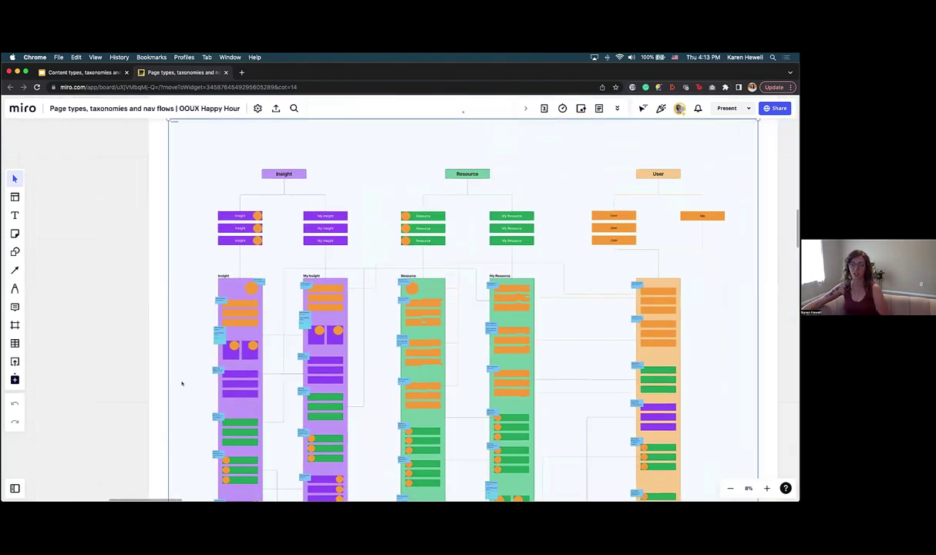
scroll(182, 383, "down", 5)
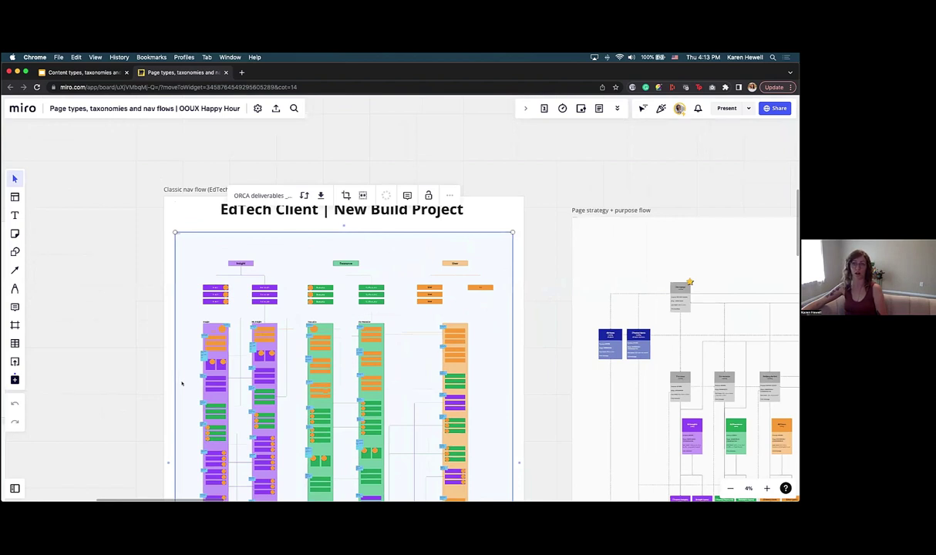
scroll(182, 383, "right", 3)
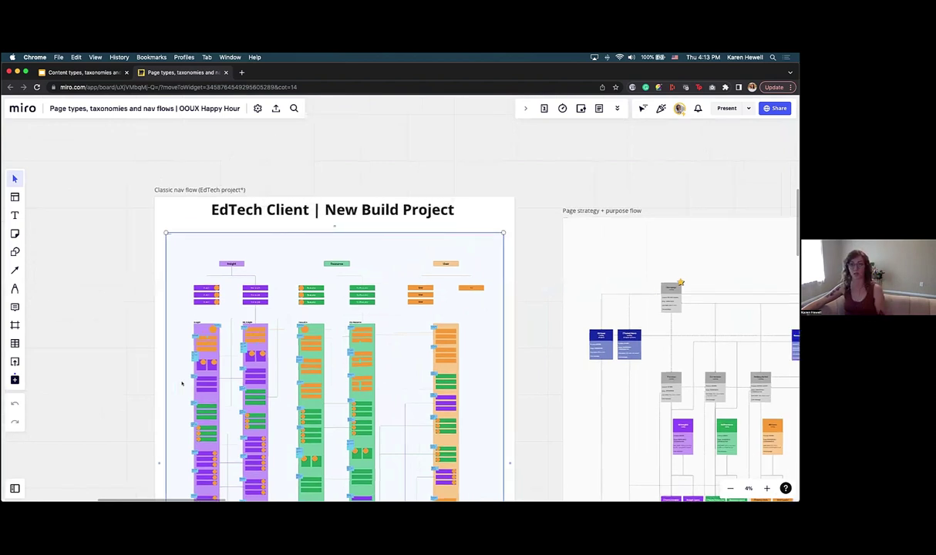
scroll(182, 383, "right", 10)
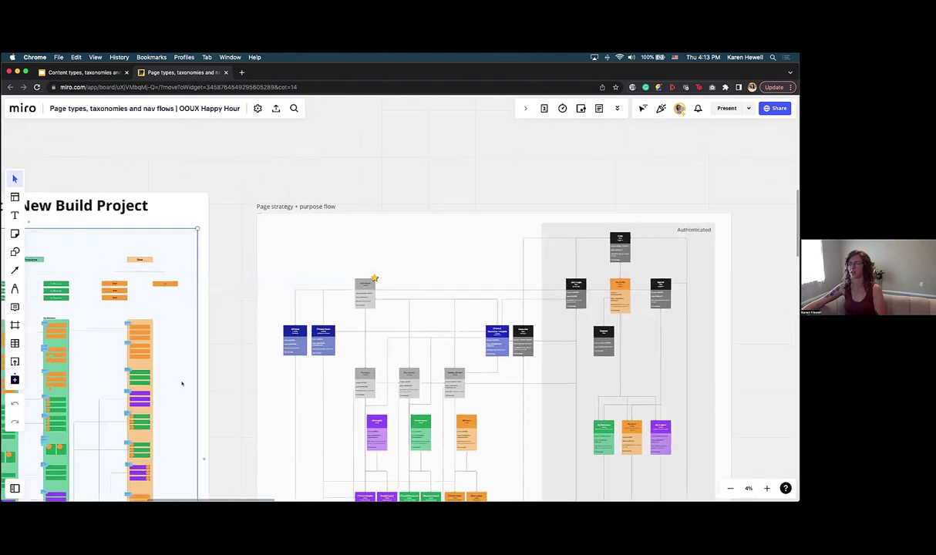
scroll(242, 390, "down", 2)
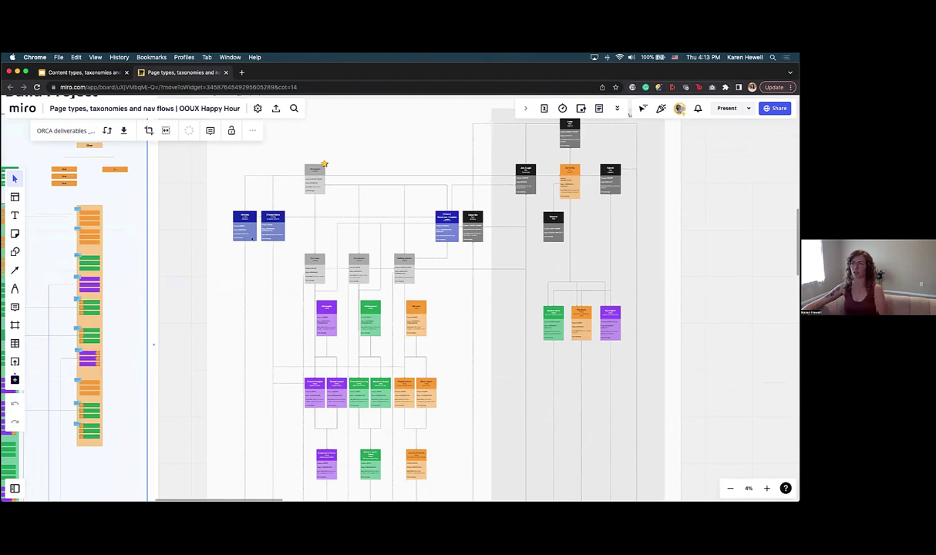
scroll(251, 239, "up", 3)
scroll(252, 239, "left", 3)
scroll(258, 242, "up", 3)
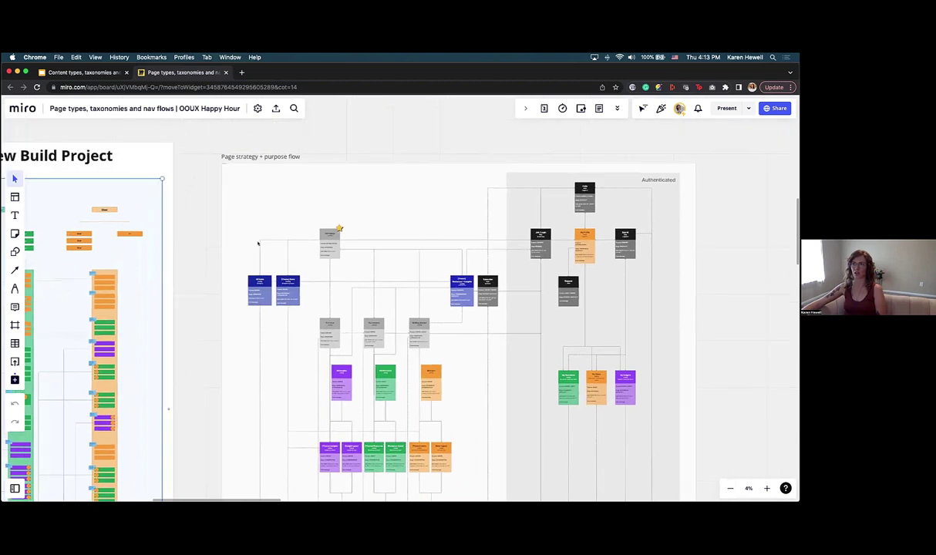
scroll(351, 198, "right", 2)
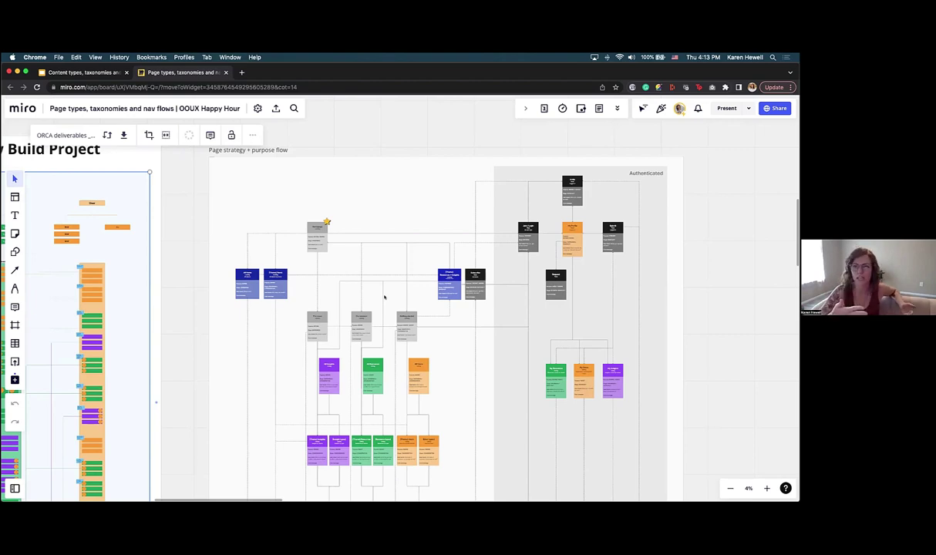
scroll(384, 297, "down", 5)
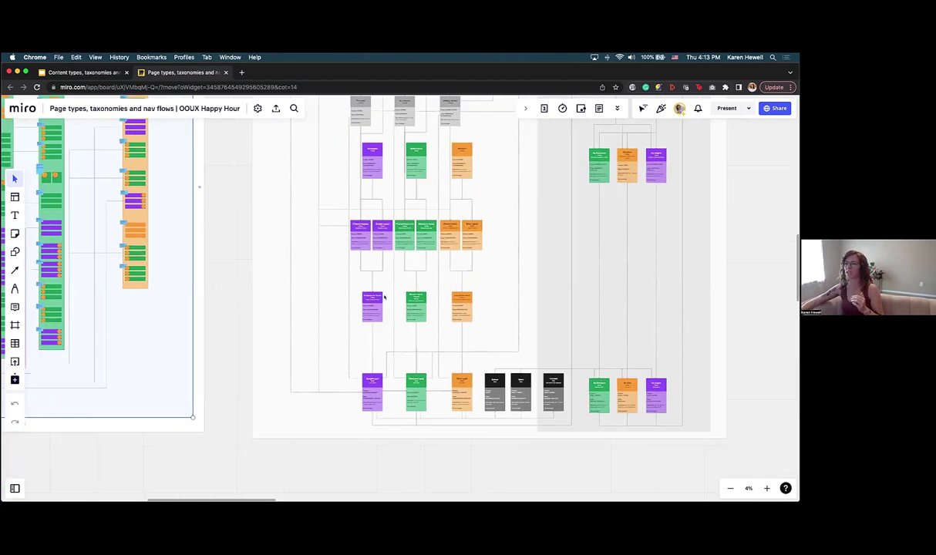
Read the purpose, stage and user intent on the Insight, Resource and User cards, from the All listings through theme and type listings to details
scroll(416, 247, "up", 10)
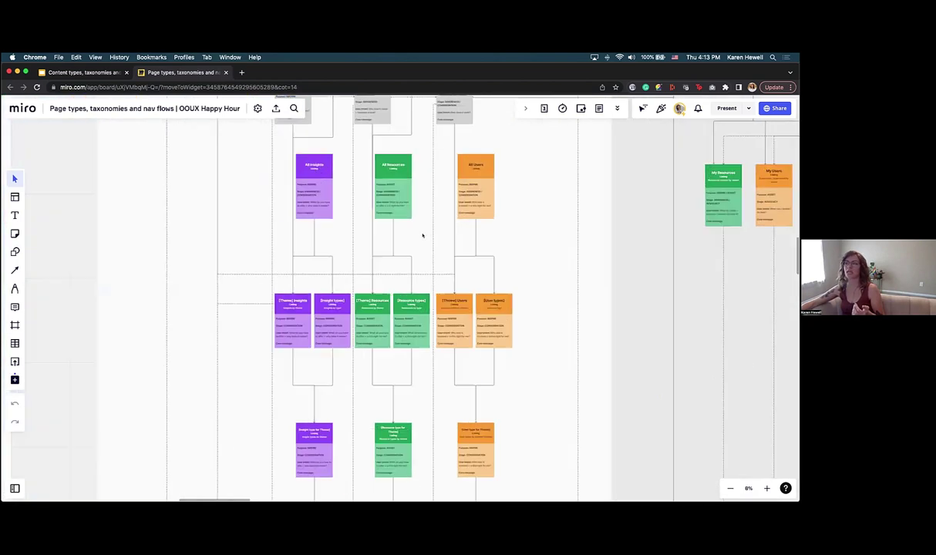
scroll(422, 236, "up", 5)
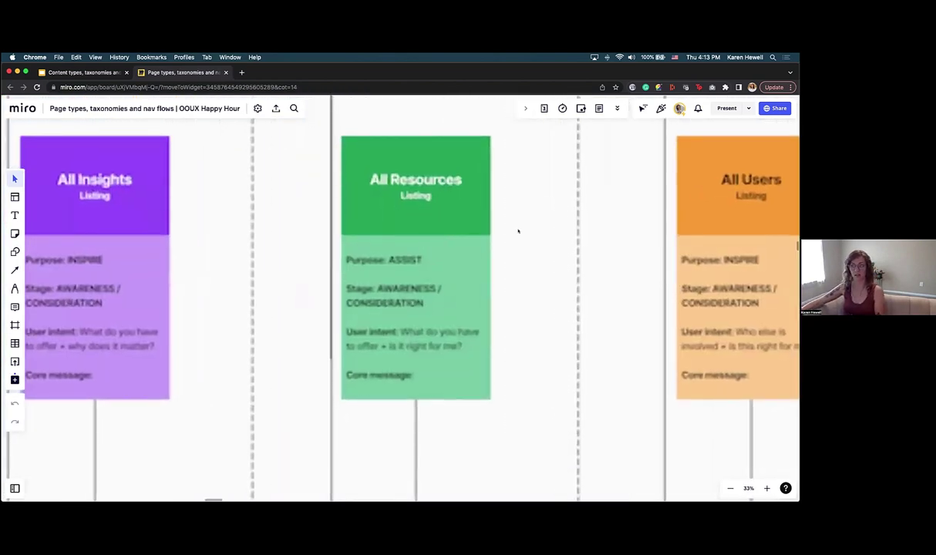
scroll(518, 231, "down", 5)
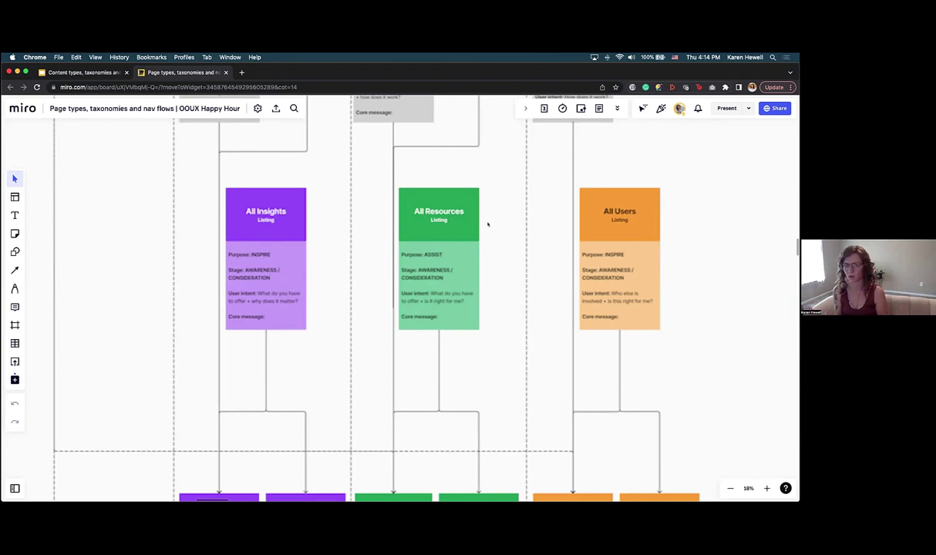
scroll(487, 224, "down", 10)
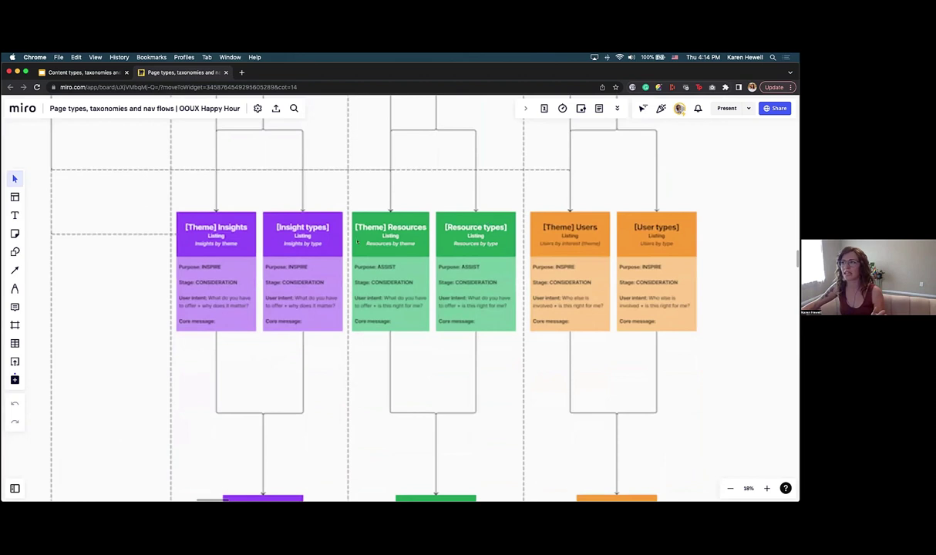
scroll(358, 239, "up", 3)
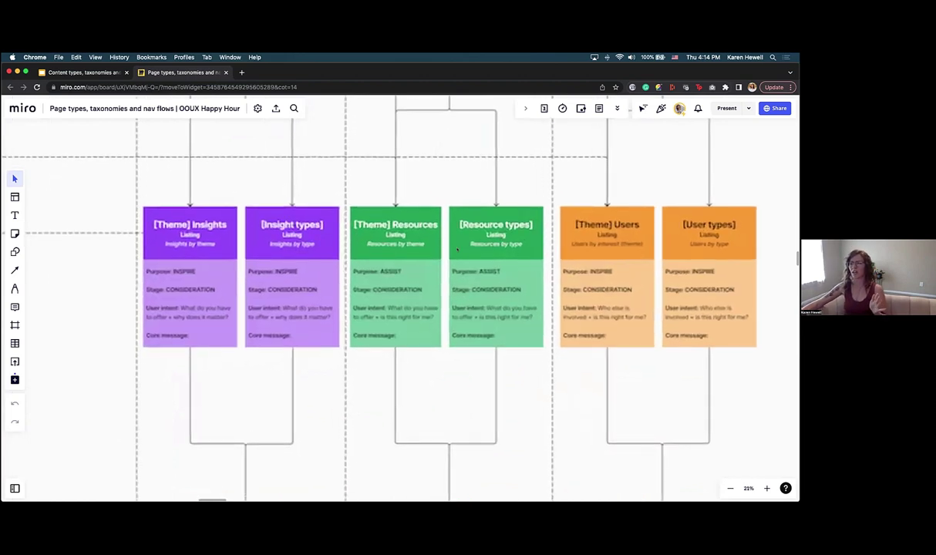
scroll(464, 308, "down", 3)
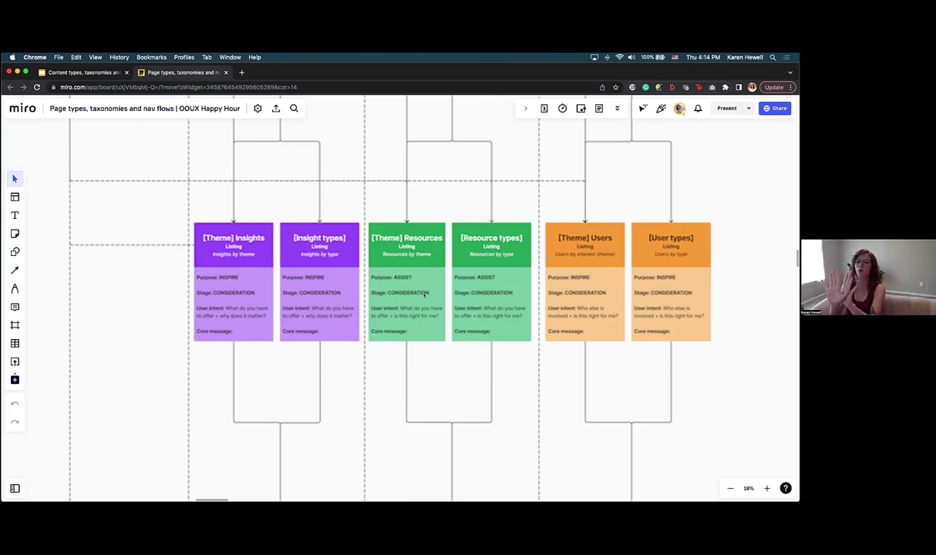
scroll(424, 294, "down", 5)
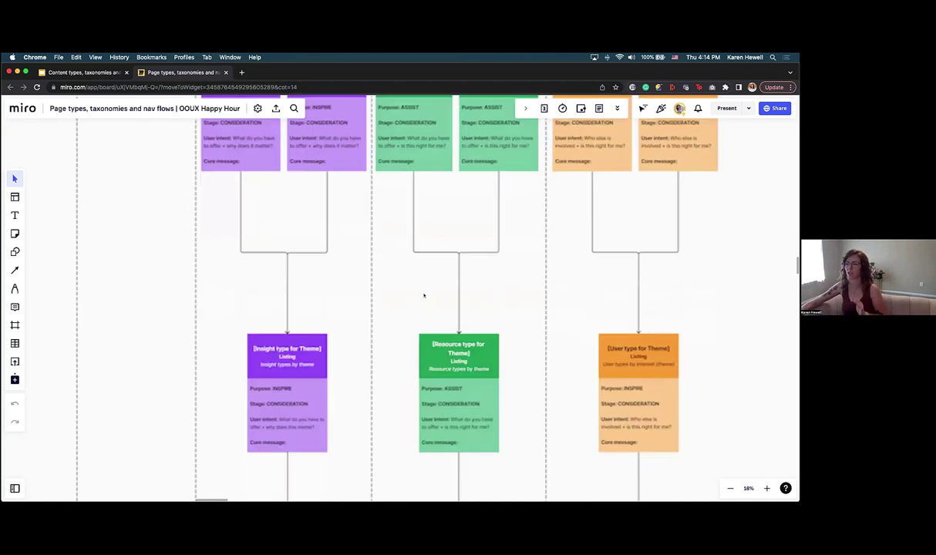
scroll(424, 316, "down", 1)
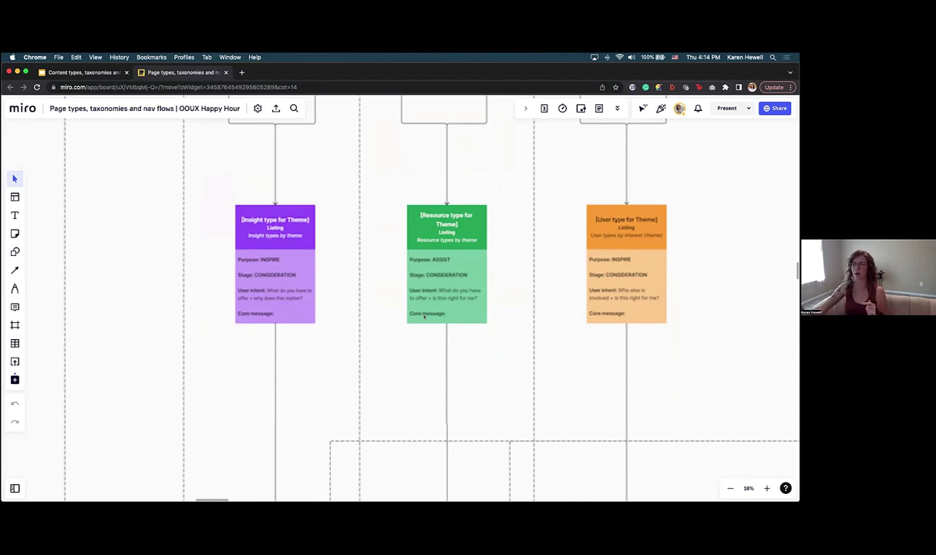
scroll(424, 316, "down", 5)
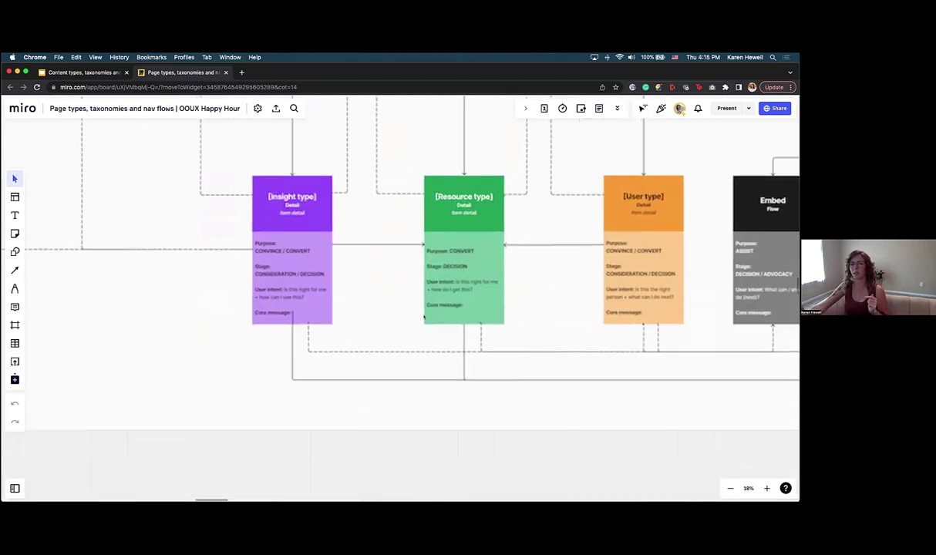
scroll(423, 316, "up", 2)
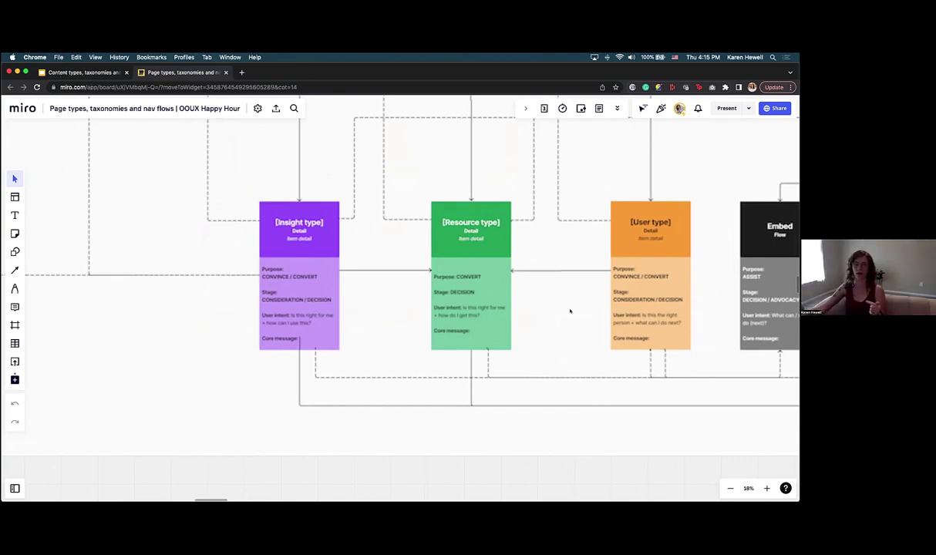
Survey the board's frames from the Page strategy + purpose flow across to the Fractal nav flows and user intent flows
scroll(571, 311, "down", 8)
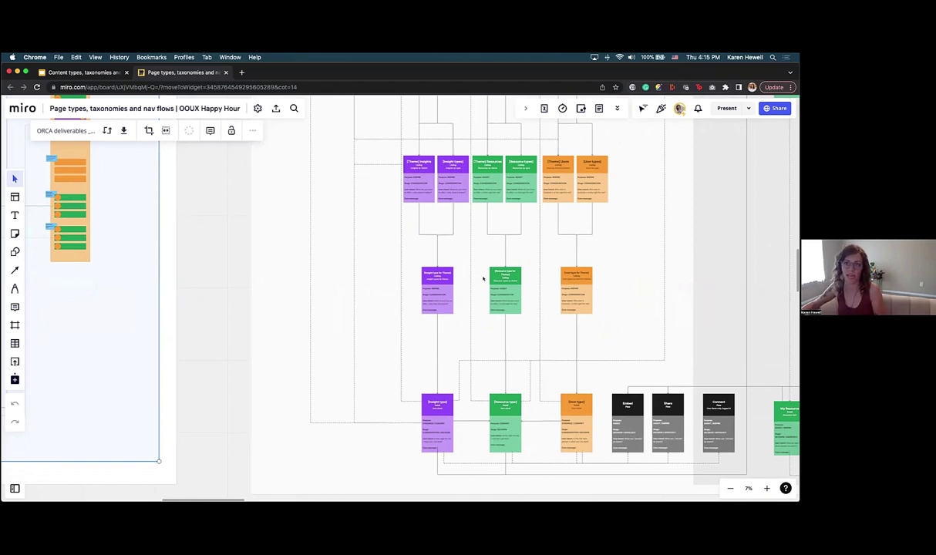
scroll(484, 278, "down", 5)
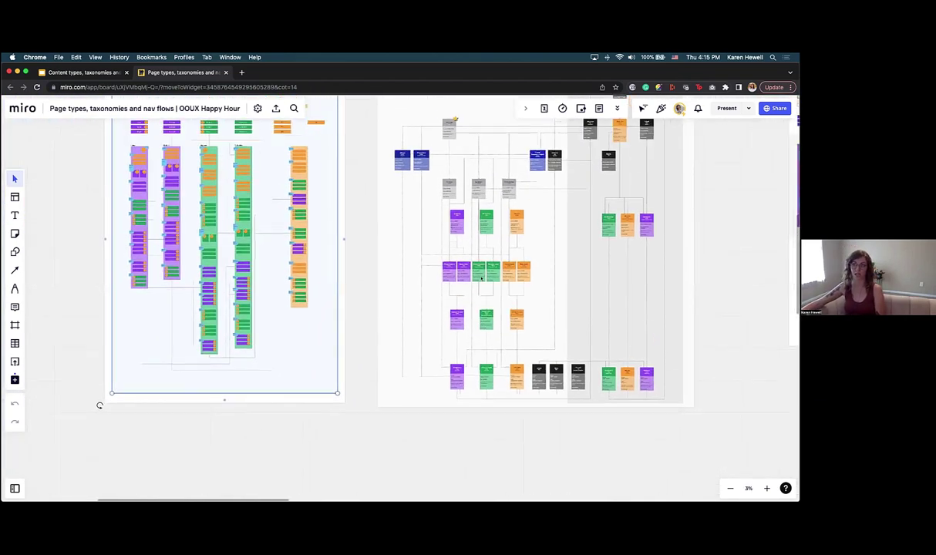
scroll(99, 405, "down", 3)
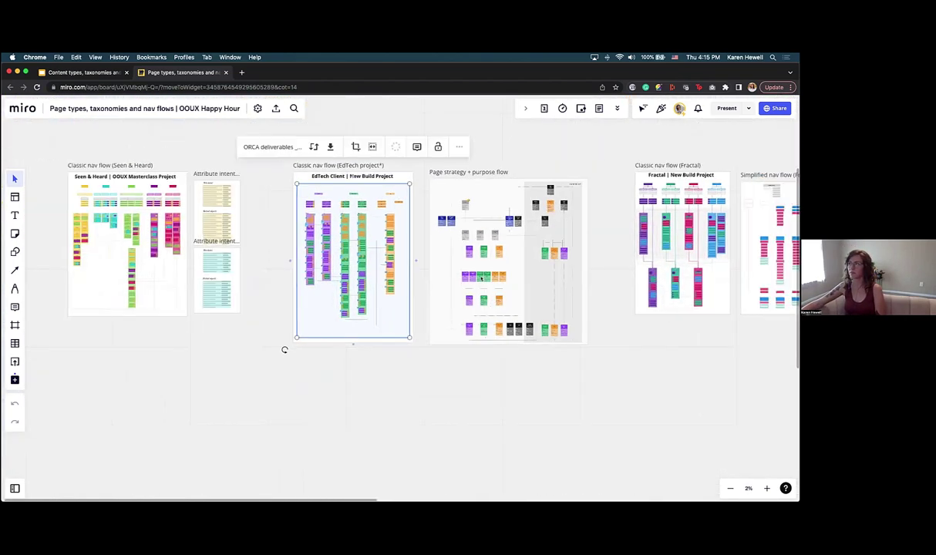
scroll(284, 349, "right", 10)
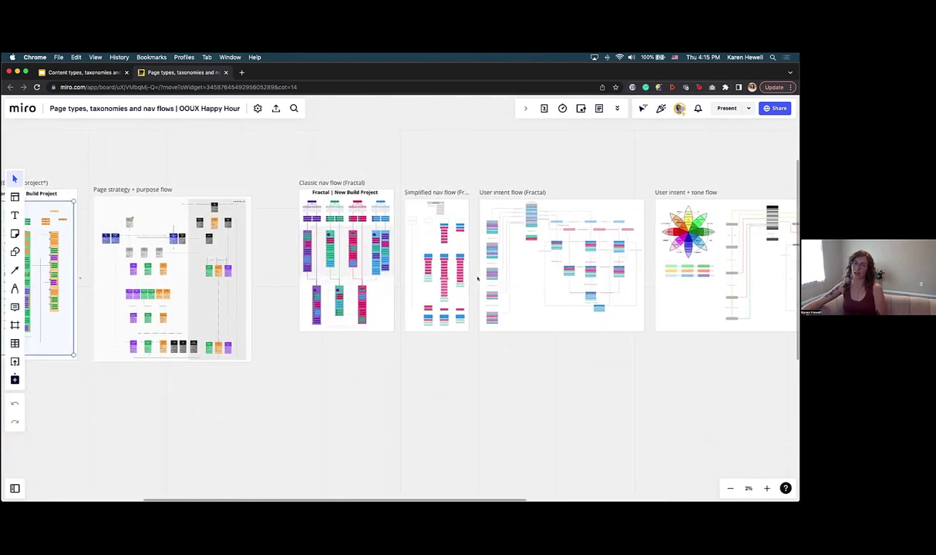
Examine the Project, Activity, Artifact and Article listings with their sorts and filters in the Classic nav flow (Fractal) frame
scroll(56, 378, "left", 3)
scroll(430, 264, "up", 5)
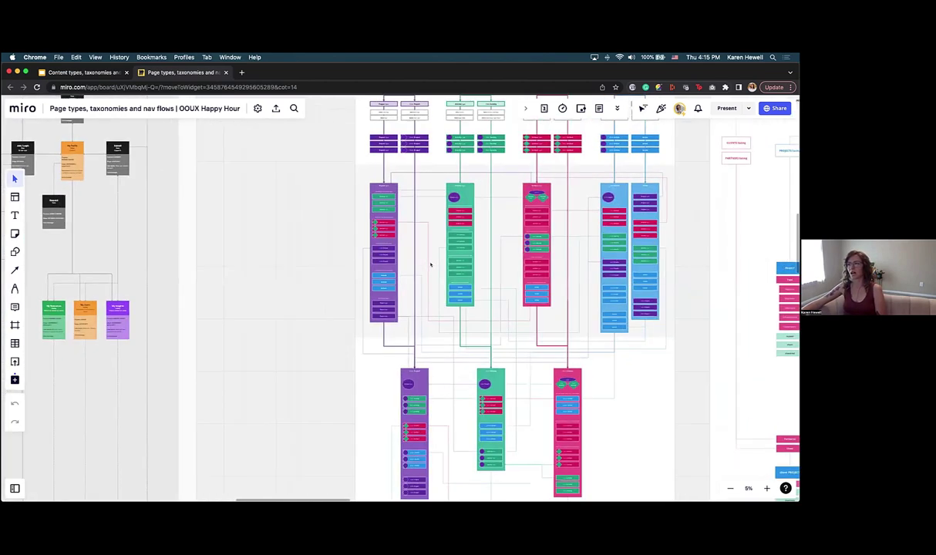
scroll(430, 265, "up", 5)
scroll(431, 264, "right", 4)
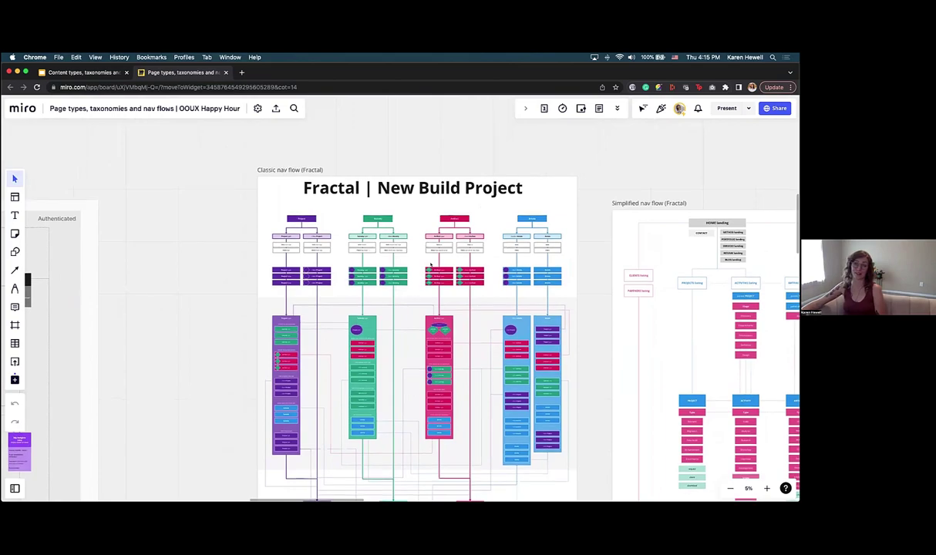
scroll(430, 265, "up", 5)
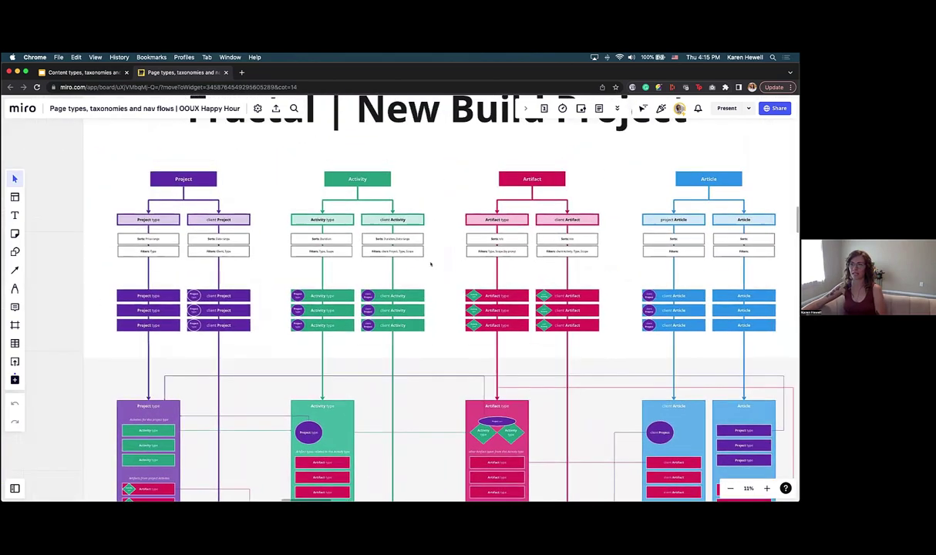
scroll(430, 264, "left", 4)
scroll(286, 250, "right", 5)
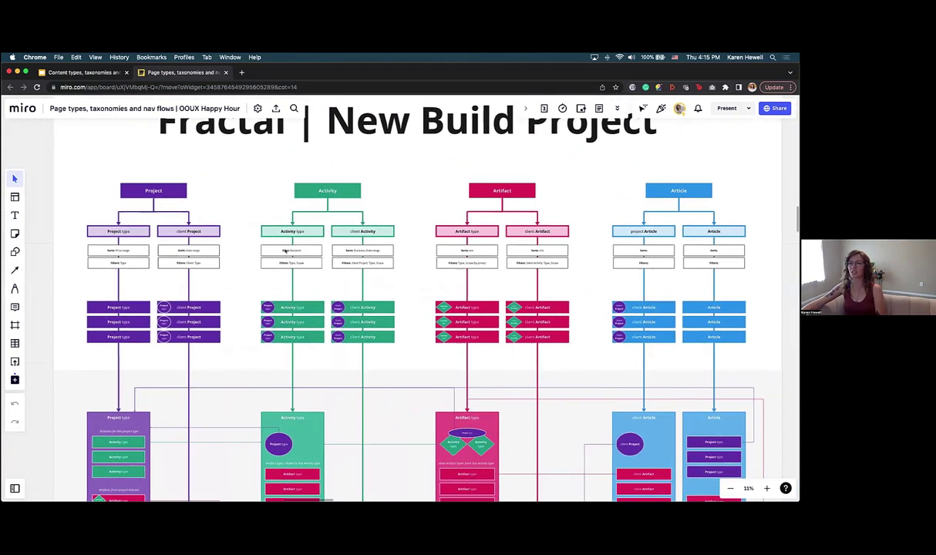
scroll(286, 250, "down", 5)
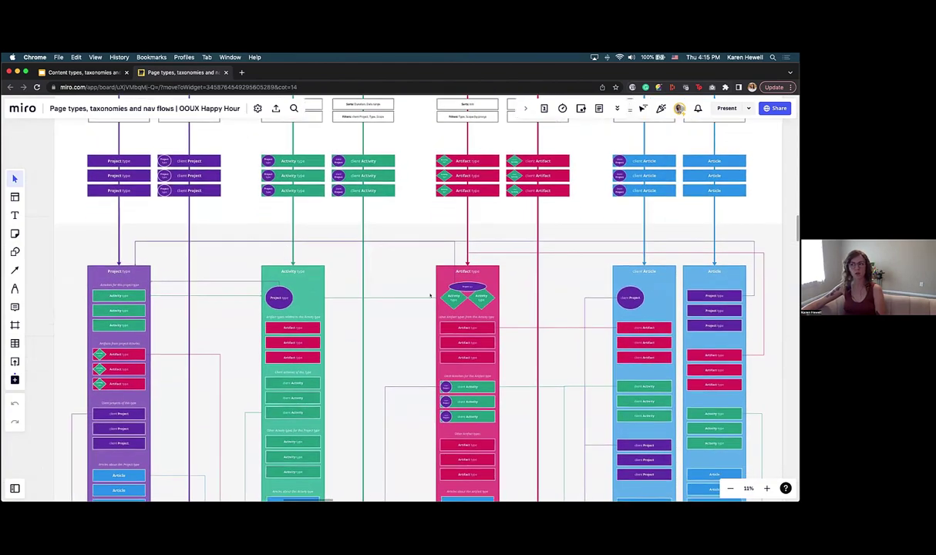
Examine the nested objects on the Activity type and Artifact type pages and their connections down to the client pages in the classic flow
scroll(430, 295, "up", 5)
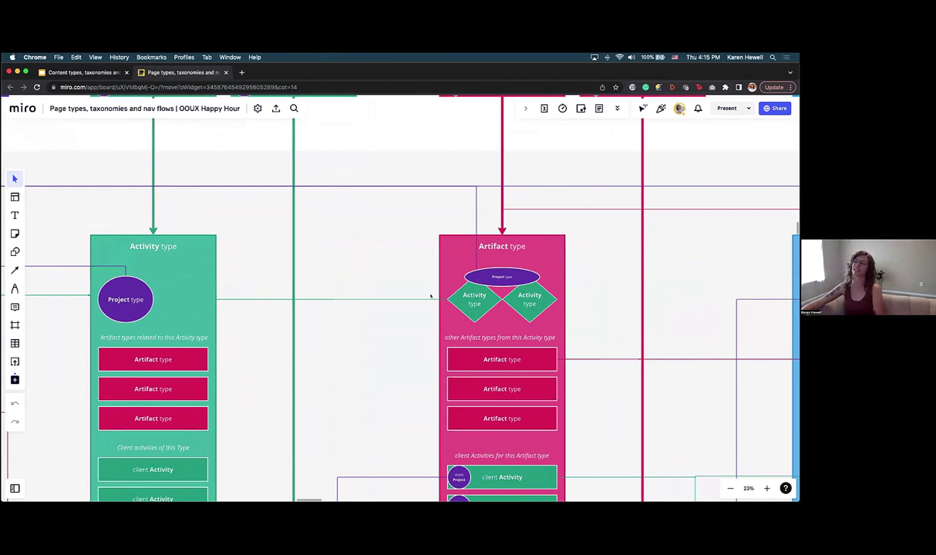
scroll(430, 296, "down", 8)
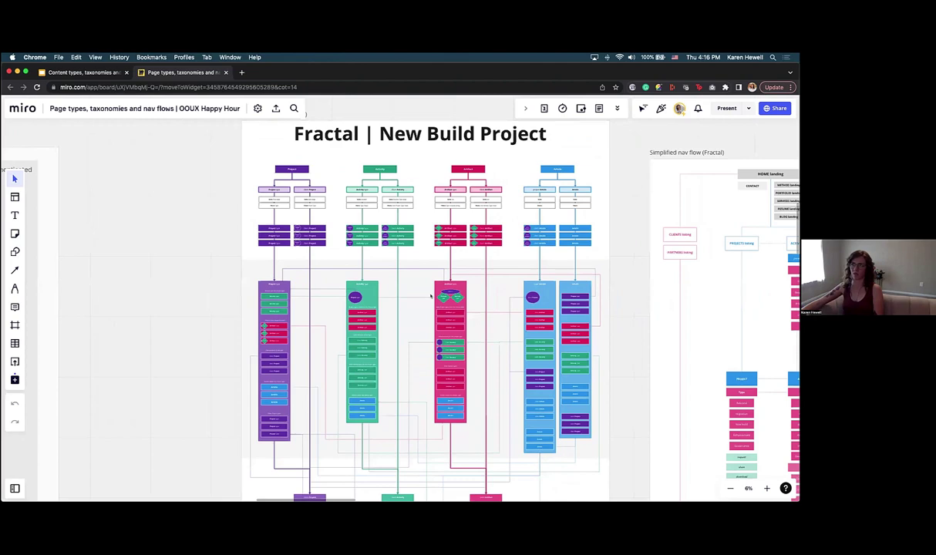
scroll(431, 295, "up", 5)
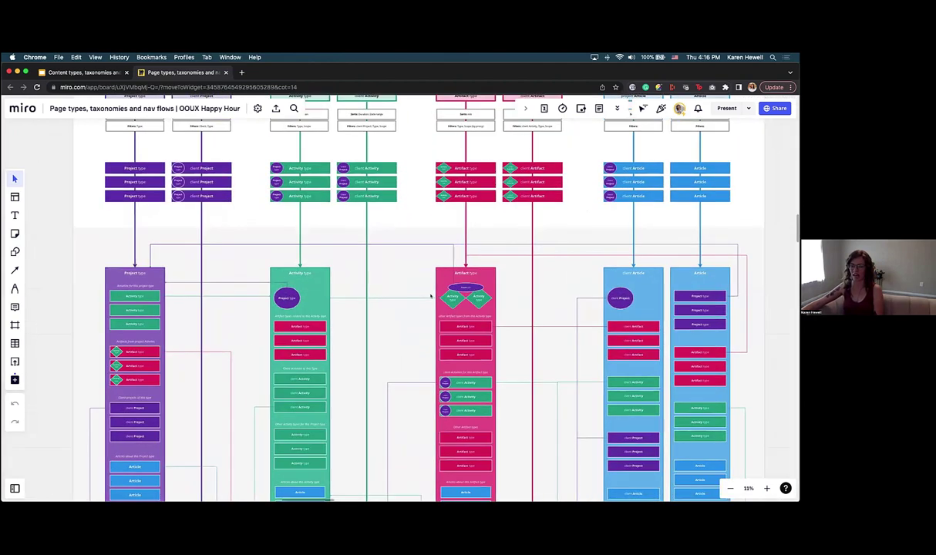
scroll(283, 331, "up", 6)
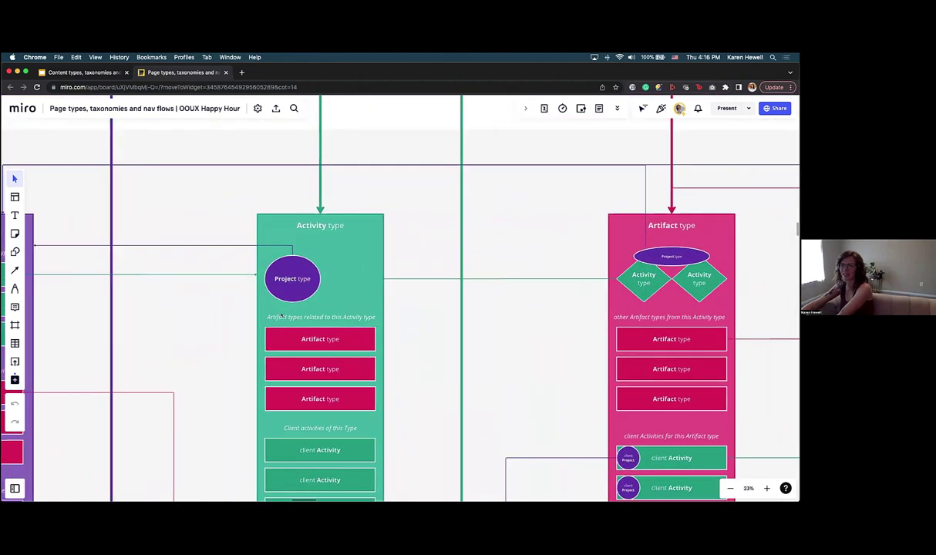
scroll(282, 337, "down", 10)
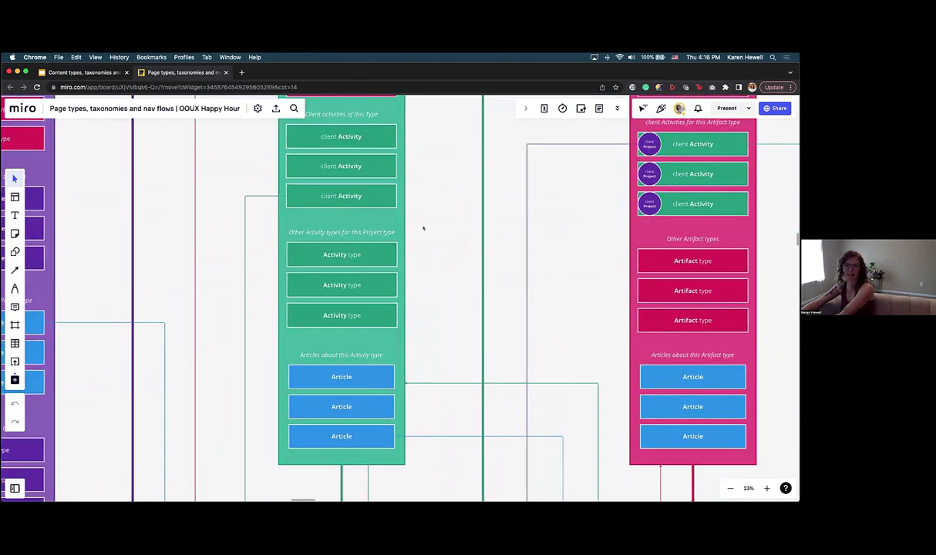
scroll(423, 228, "down", 10)
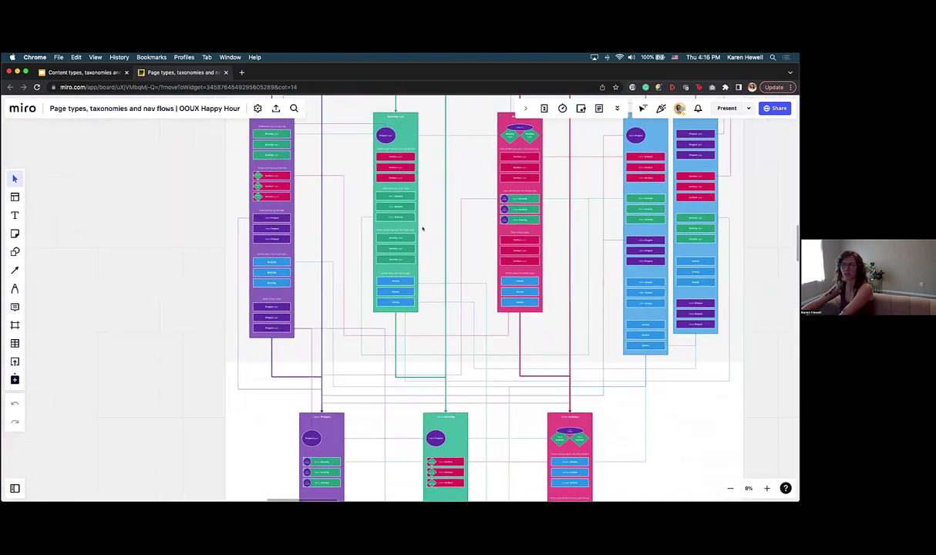
scroll(423, 228, "down", 5)
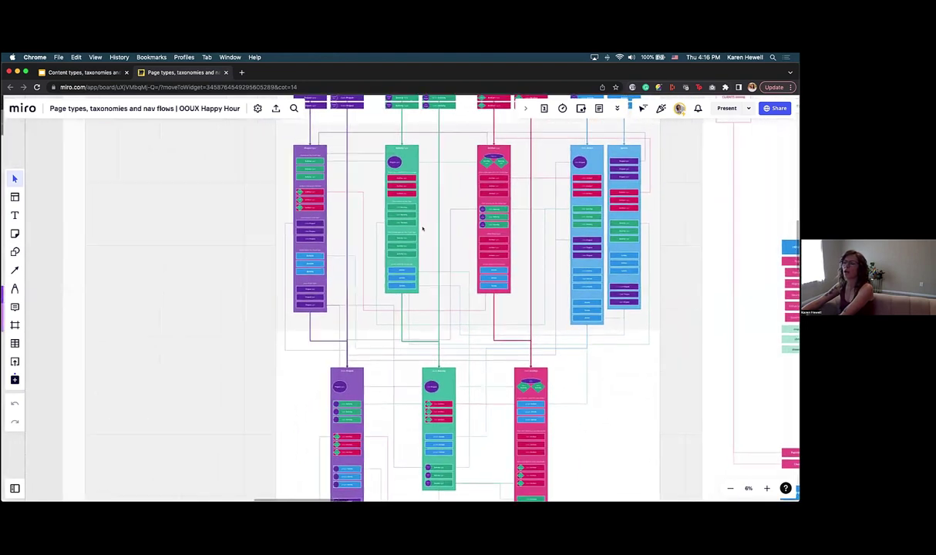
scroll(423, 228, "up", 2)
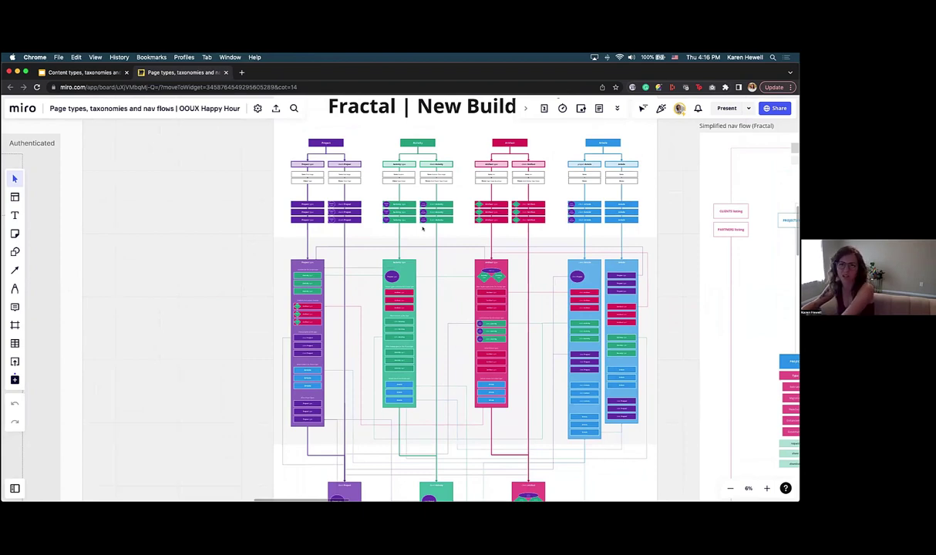
Examine the Simplified nav flow (Fractal) from the HOME landing through the listings to the Project, Activity and Artifact types and client pages
scroll(423, 228, "right", 10)
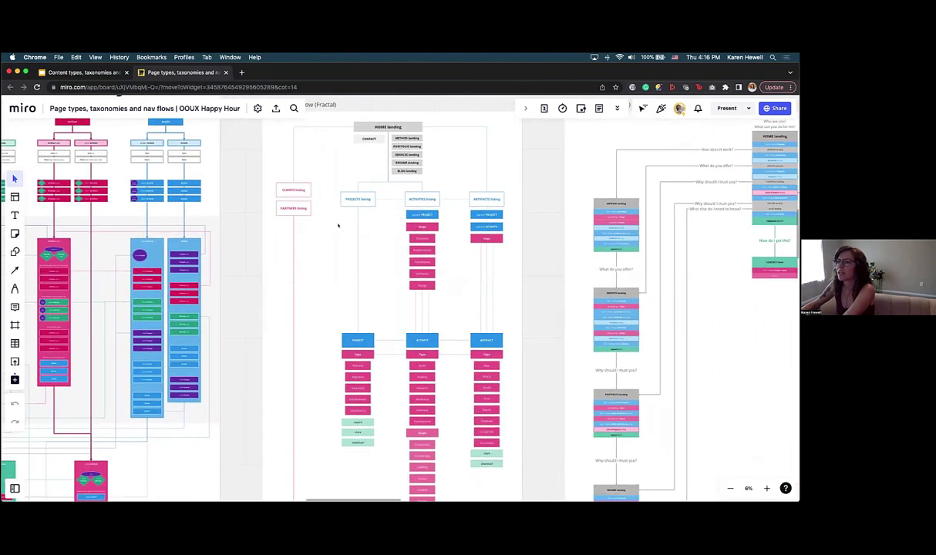
scroll(327, 217, "up", 5)
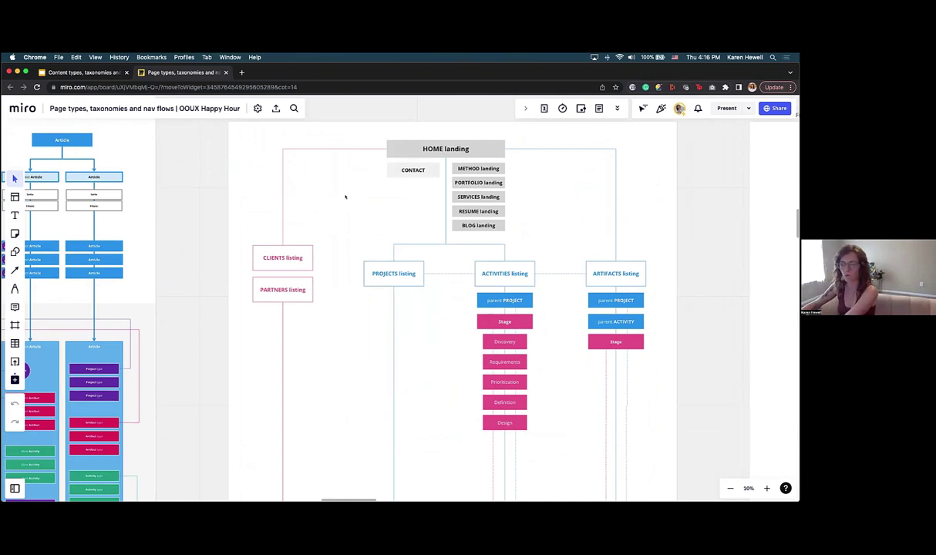
scroll(345, 197, "down", 2)
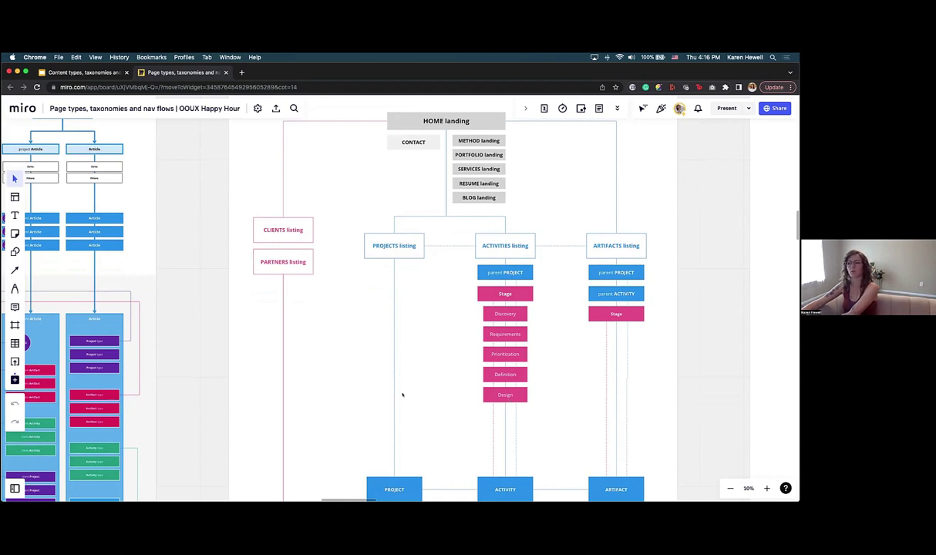
scroll(401, 394, "down", 5)
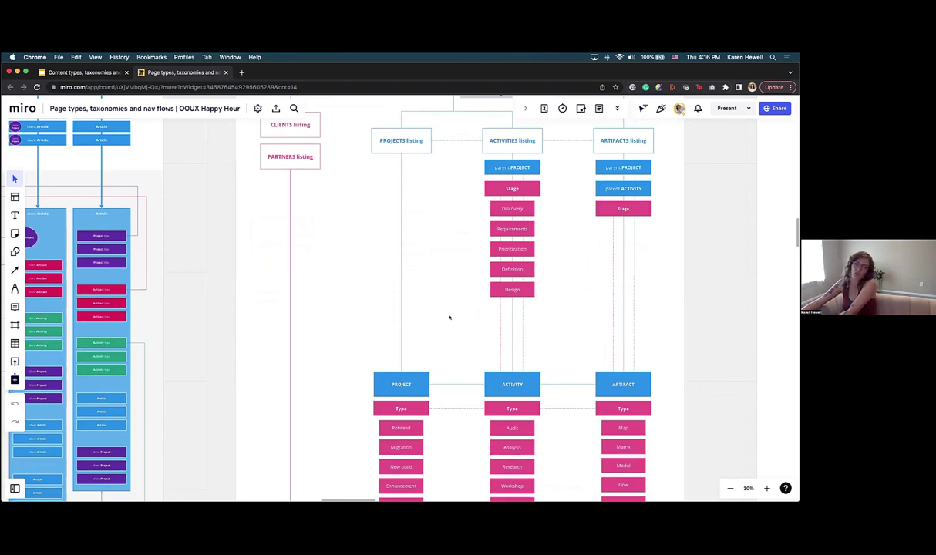
scroll(450, 317, "down", 5)
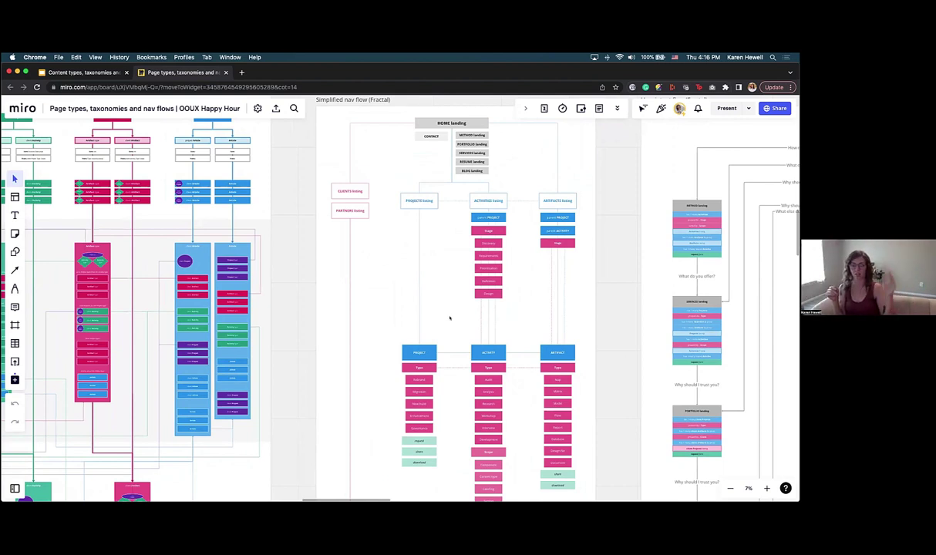
scroll(449, 318, "down", 5)
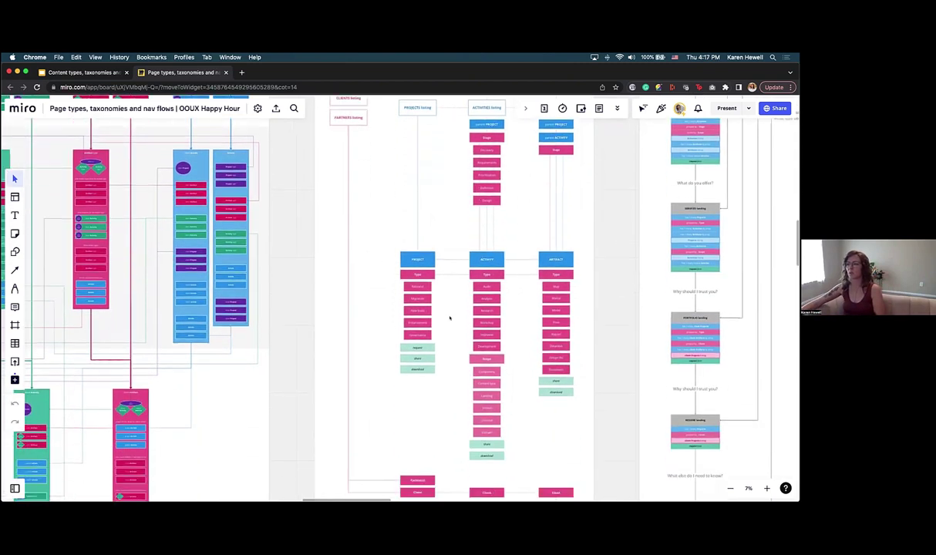
scroll(449, 318, "up", 1)
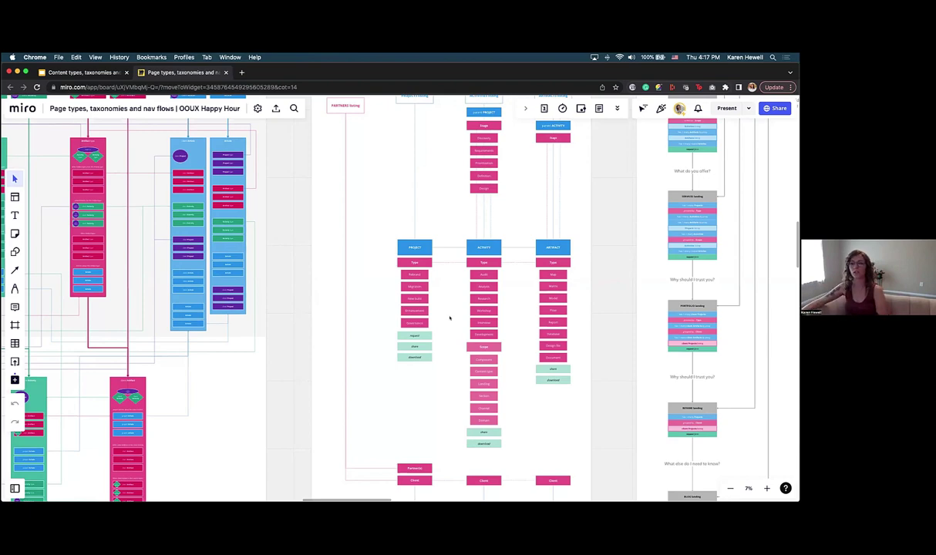
scroll(450, 317, "down", 3)
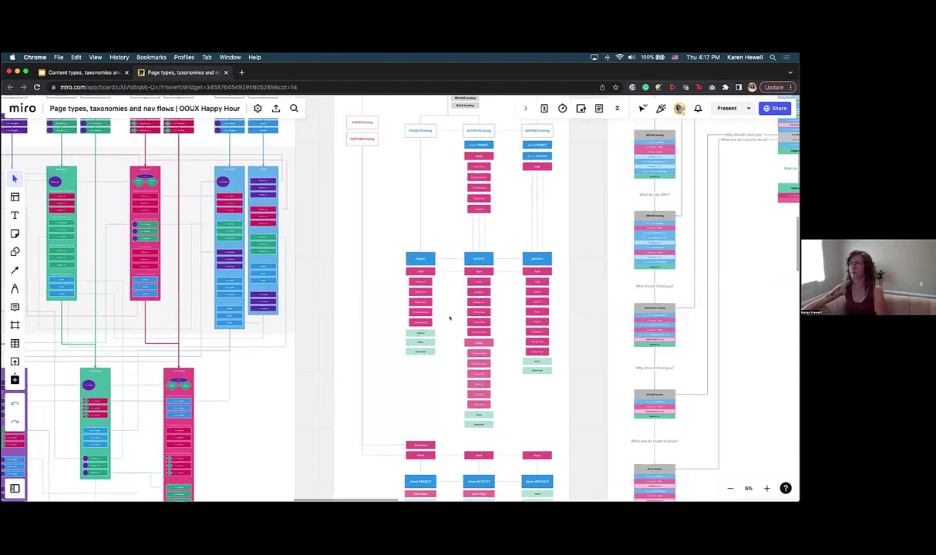
Read the HOME landing card and its connected user questions in the User intent flow (Fractal) frame
scroll(450, 317, "right", 5)
scroll(450, 317, "up", 2)
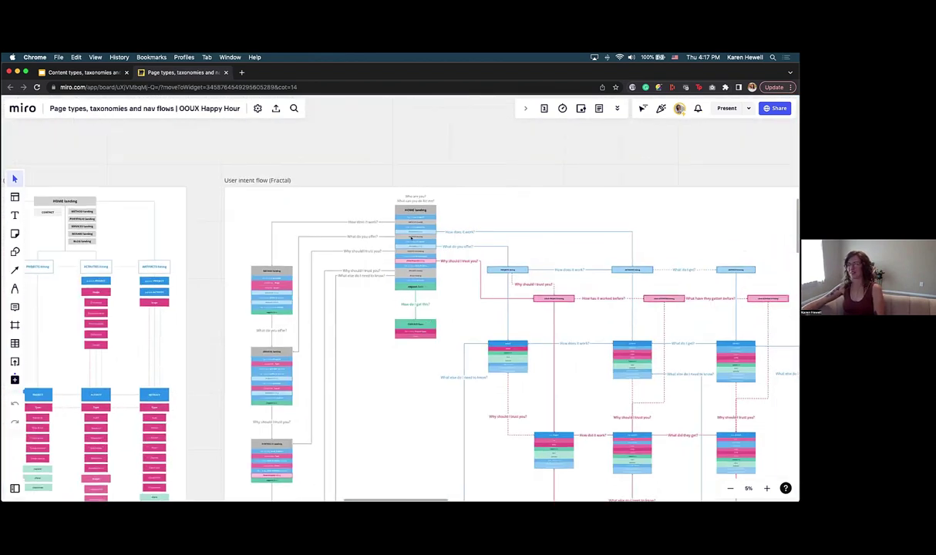
scroll(412, 239, "up", 5)
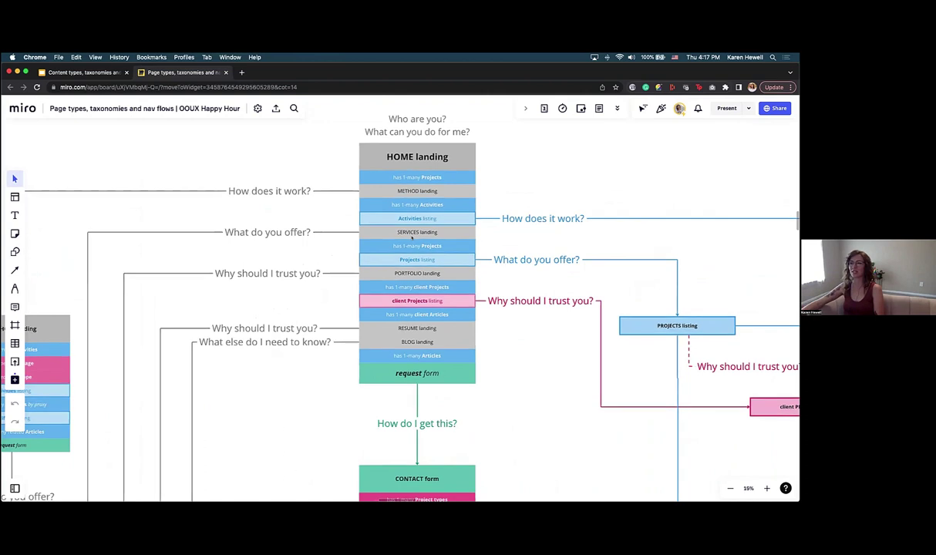
scroll(412, 237, "up", 2)
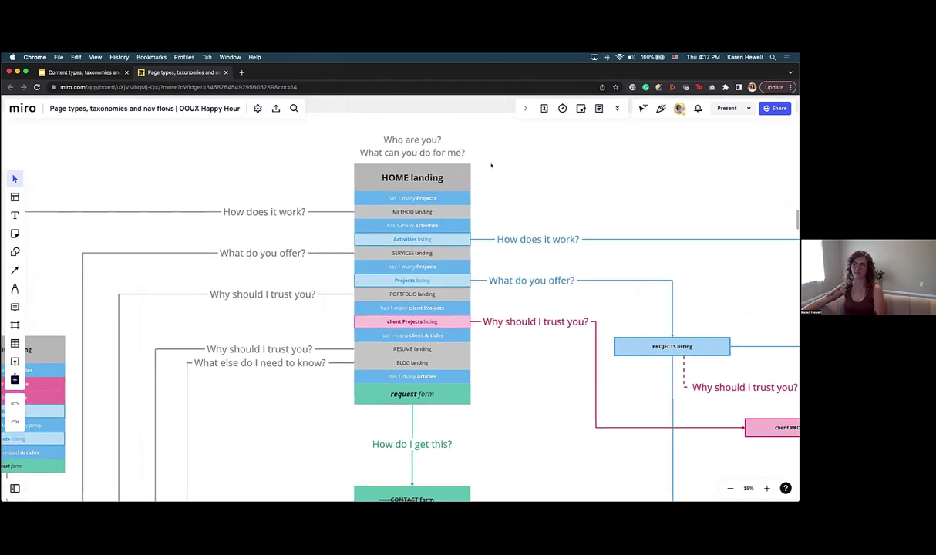